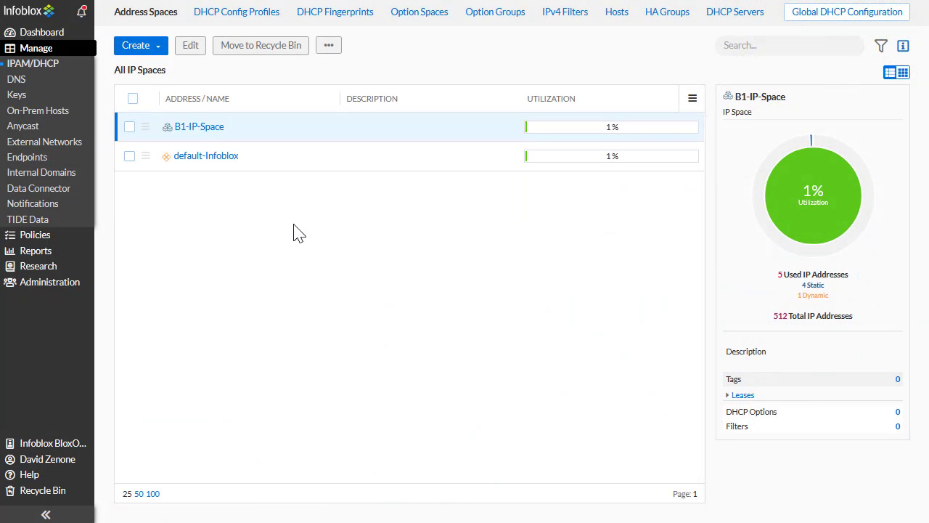
Step: Review My-DHCP-HA-Group in the HA Groups list: Active/Active, pairing DHCP-HA-Server-1 and DHCP-HA-Server-2
click(676, 21)
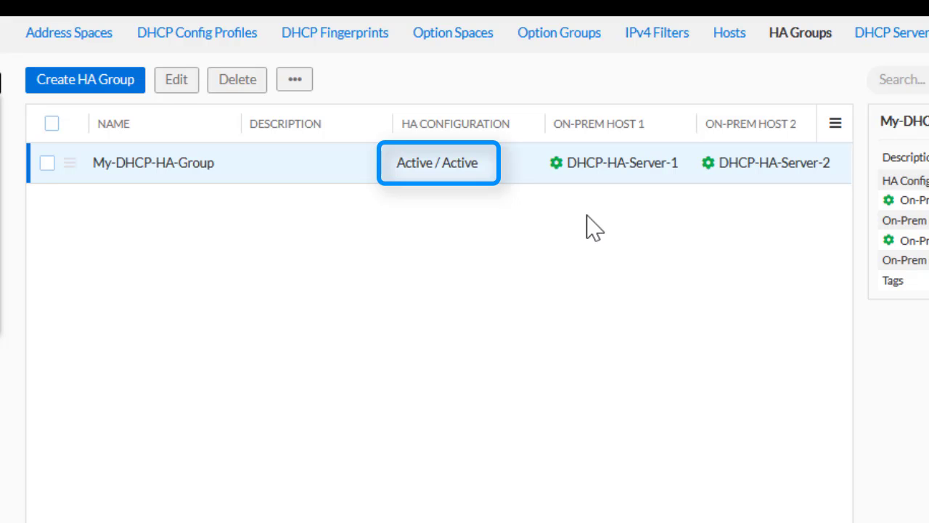
mouse_move(555, 169)
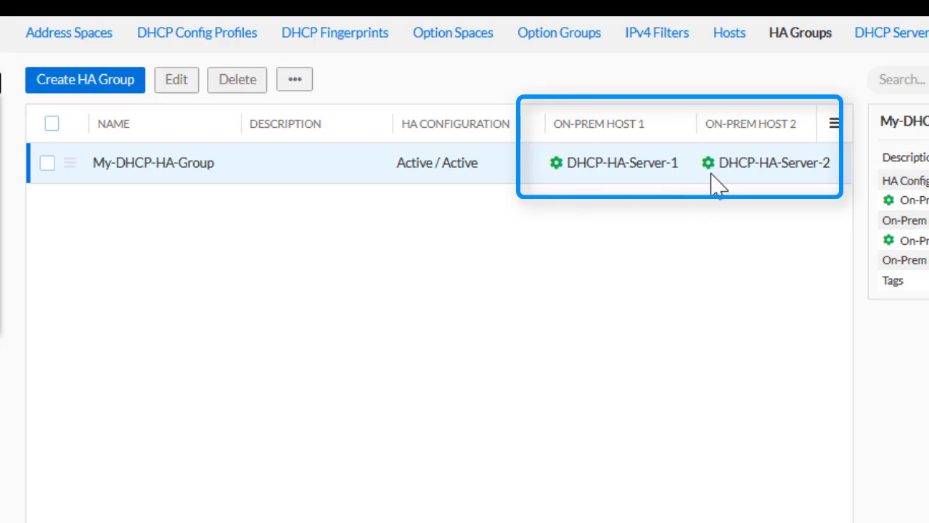
mouse_move(711, 172)
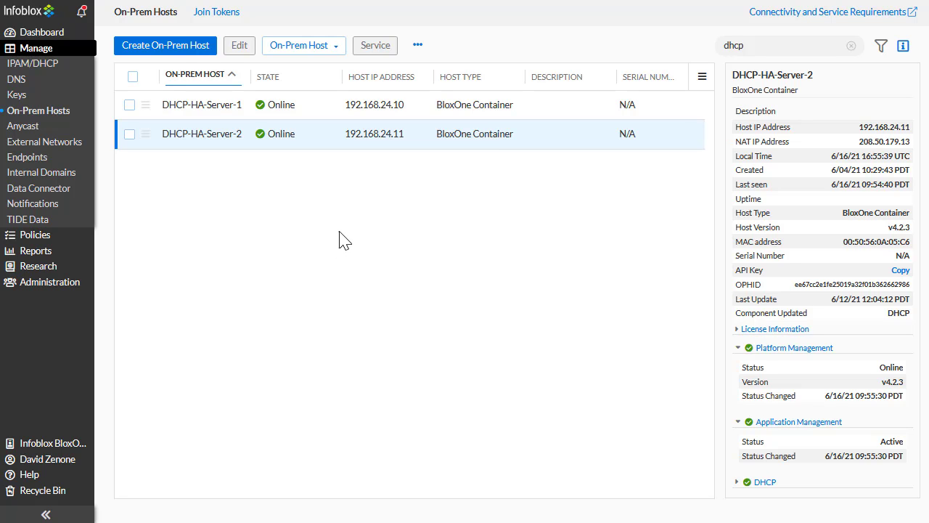
Step: Show DHCP-HA-Server-1's details from the On-Prem Hosts list
click(326, 115)
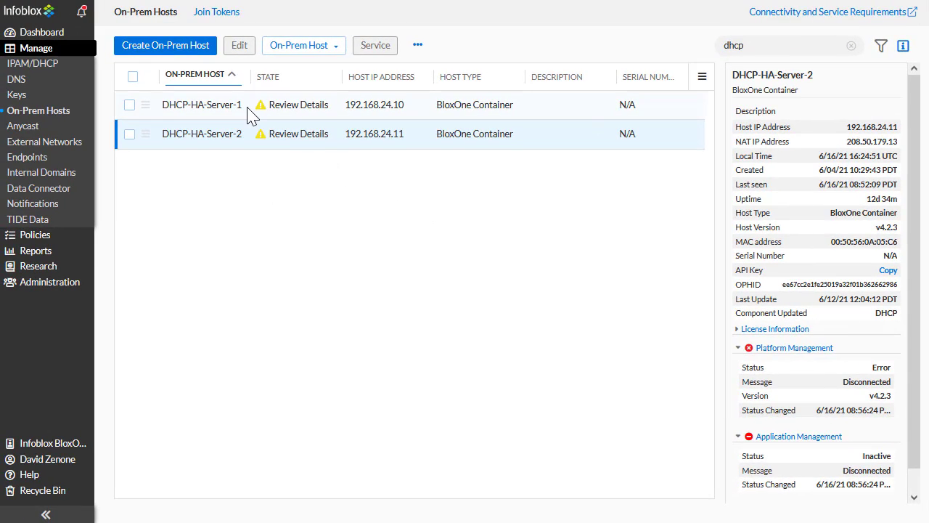
Step: Check DHCP-HA-Server-1's DHCP service status in its details panel
click(251, 116)
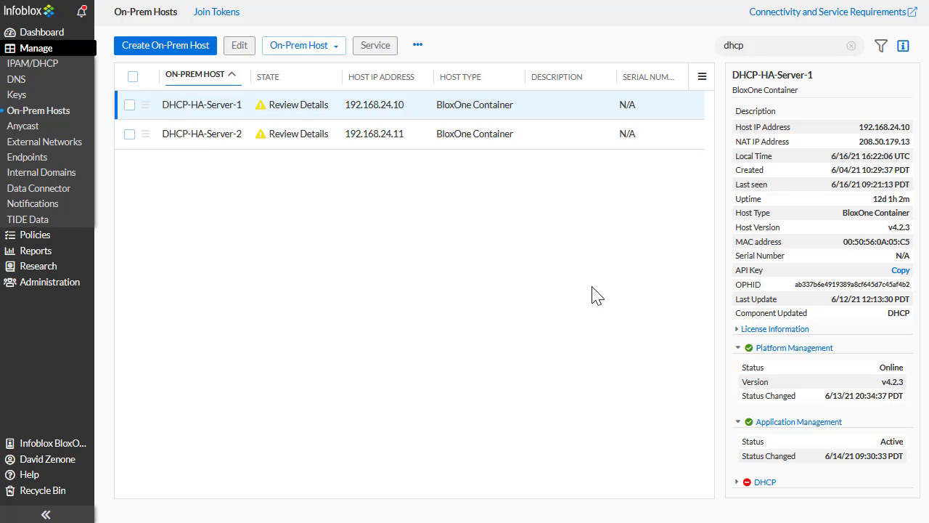
click(739, 482)
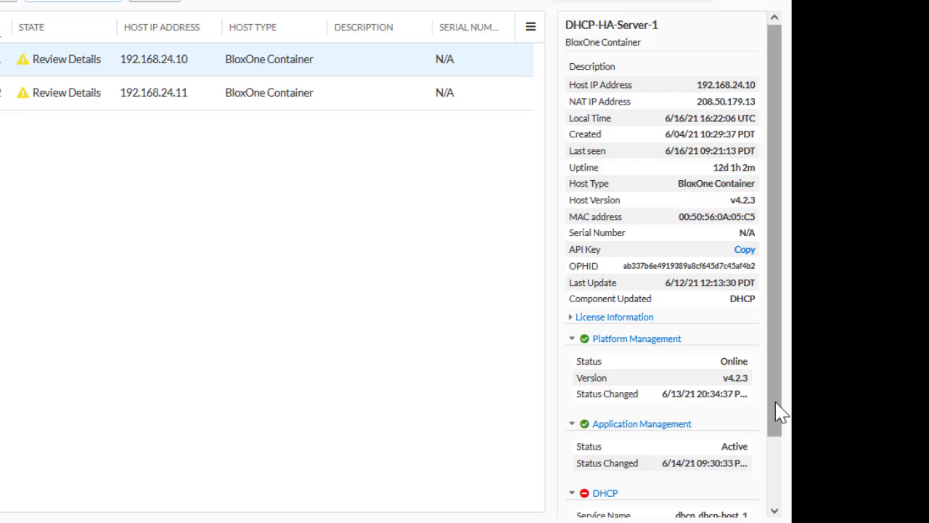
drag(887, 406, 885, 478)
drag(778, 490, 779, 493)
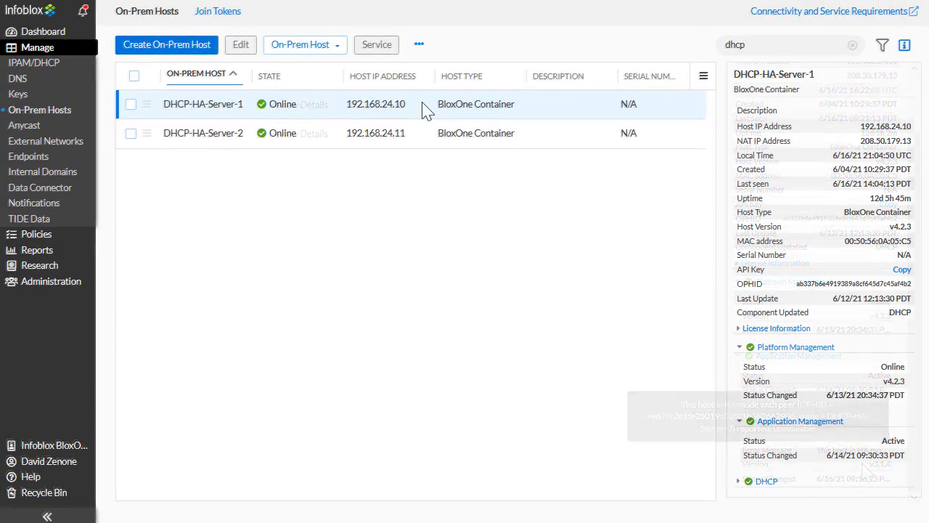
Step: Confirm DHCP v3.1.4 on both DHCP-HA-Server-1 and DHCP-HA-Server-2 in their details panels
click(740, 482)
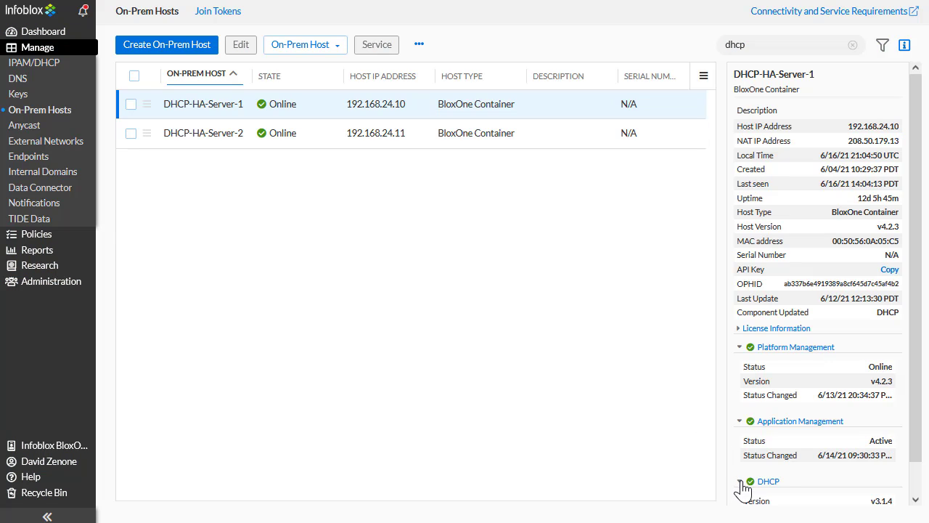
drag(919, 443, 919, 489)
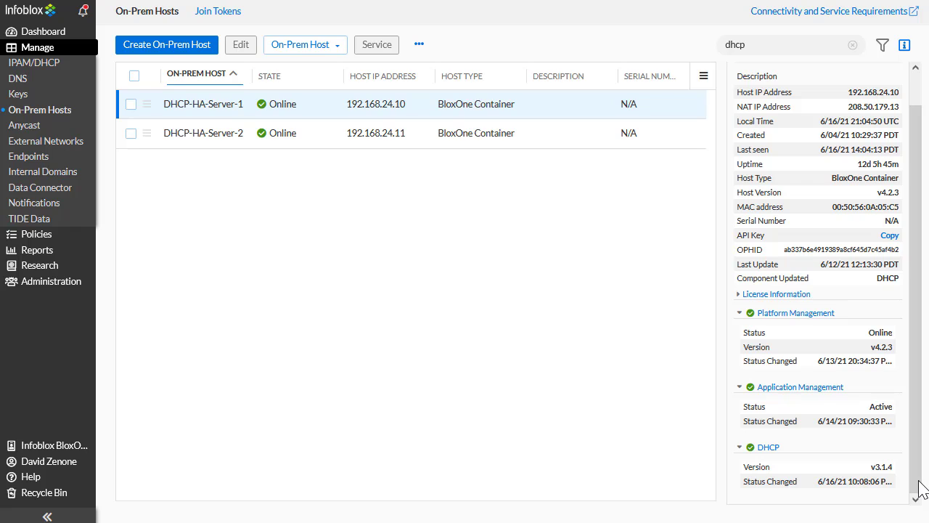
click(333, 139)
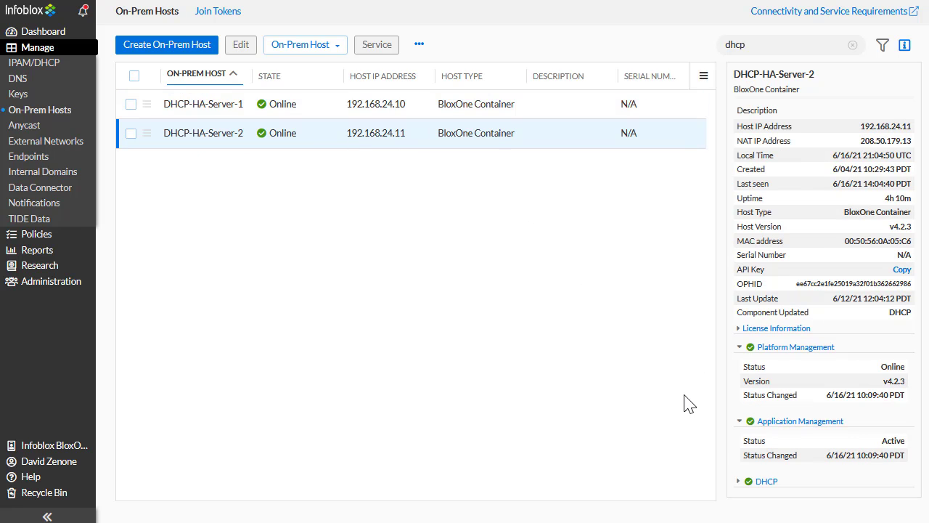
click(737, 481)
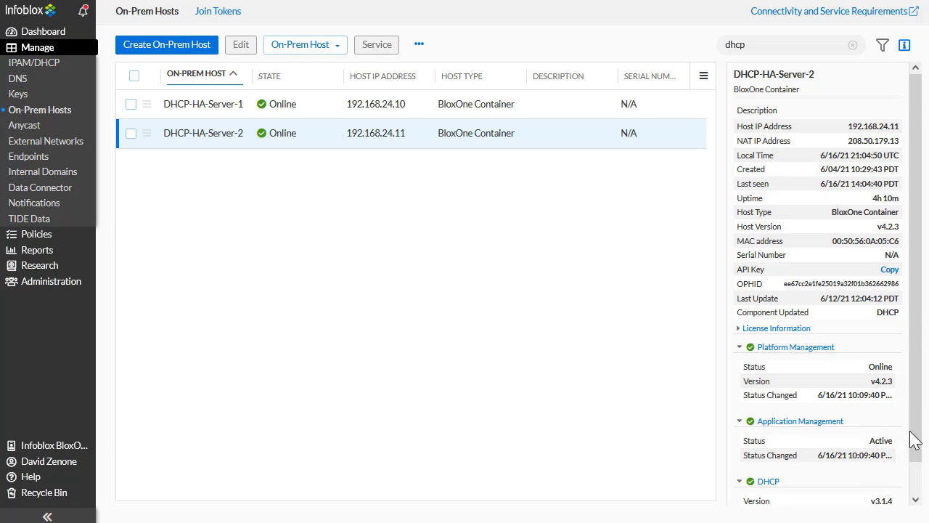
scroll(916, 453, down, 1)
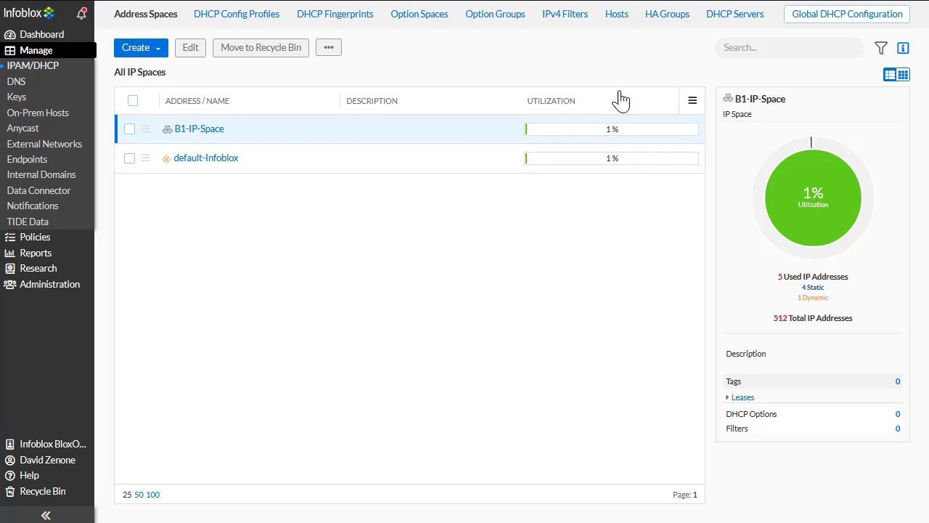
Step: Start a new HA group named My-DHCP-HA-Group
click(667, 32)
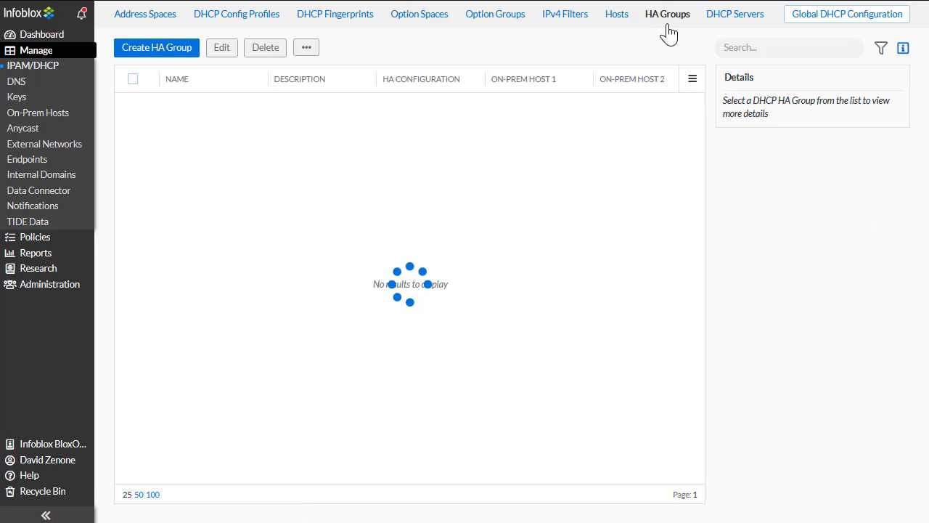
click(190, 54)
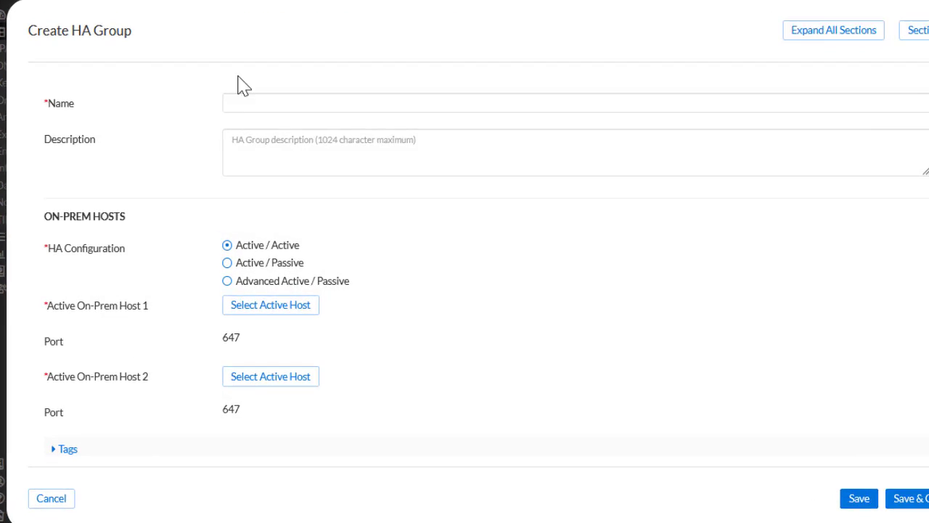
click(240, 111)
text(My-)
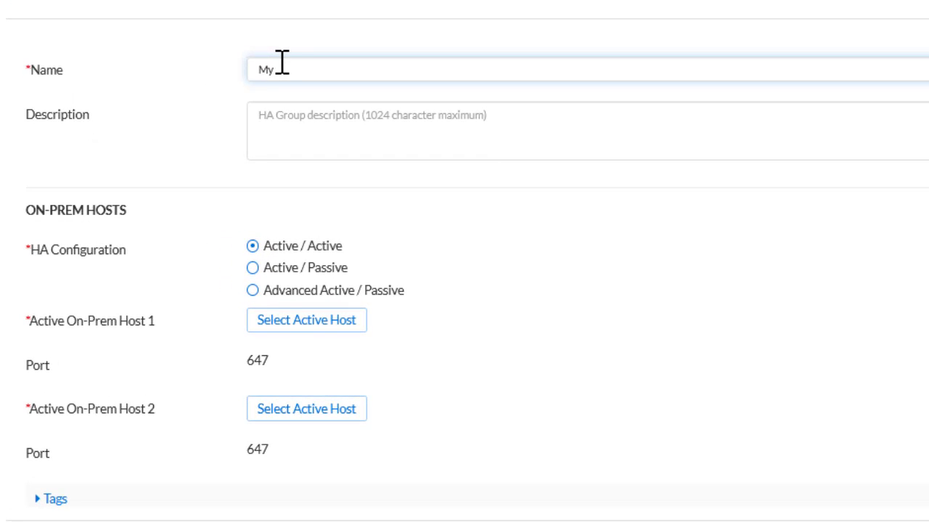
text(DHCP-HA-Group)
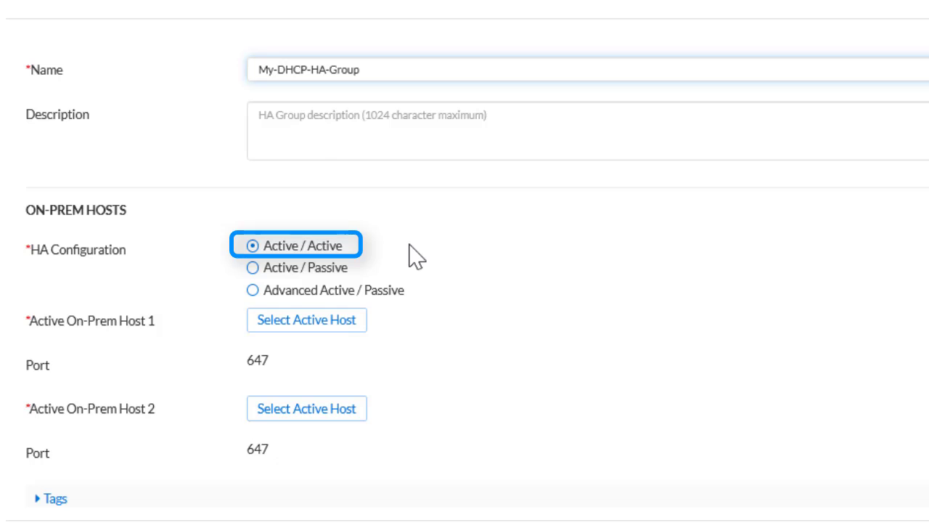
Step: Set DHCP-HA-Server-1 and DHCP-HA-Server-2 as the two active hosts and save the group
click(352, 323)
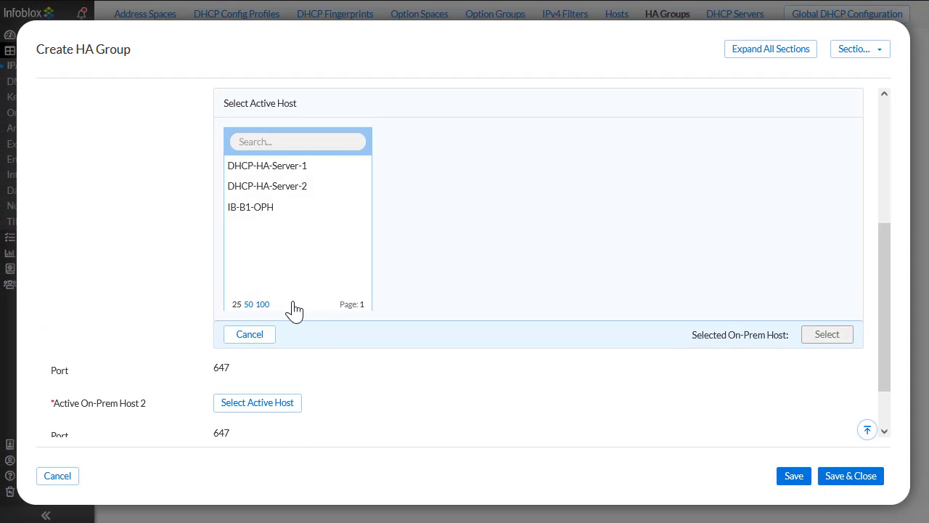
click(304, 170)
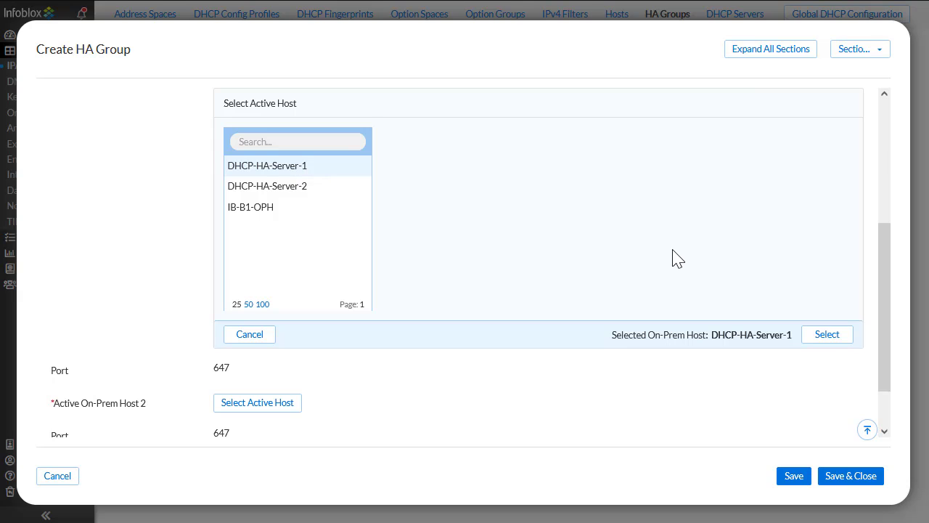
click(828, 336)
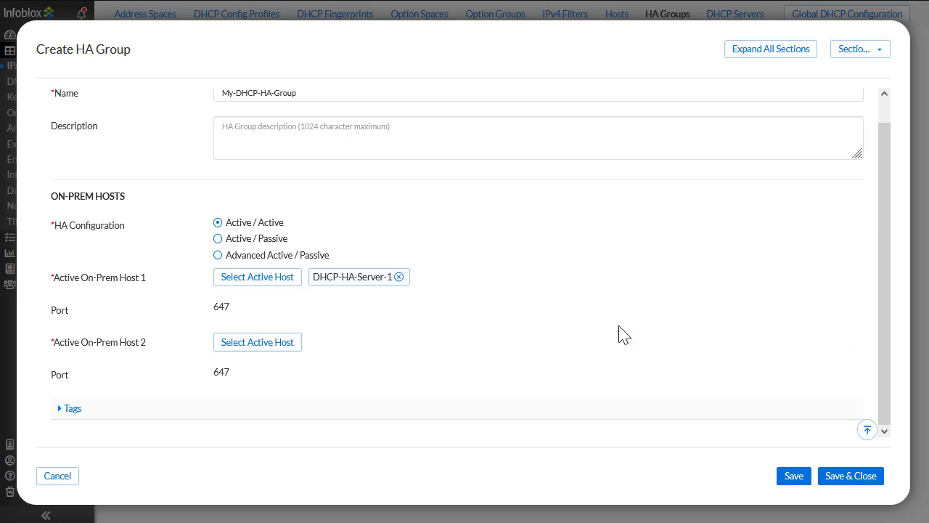
click(288, 348)
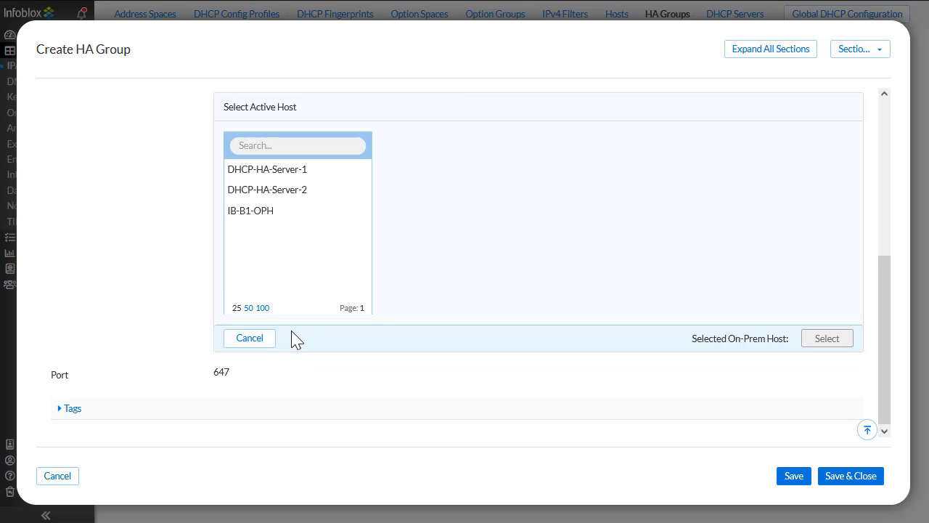
click(305, 191)
click(837, 340)
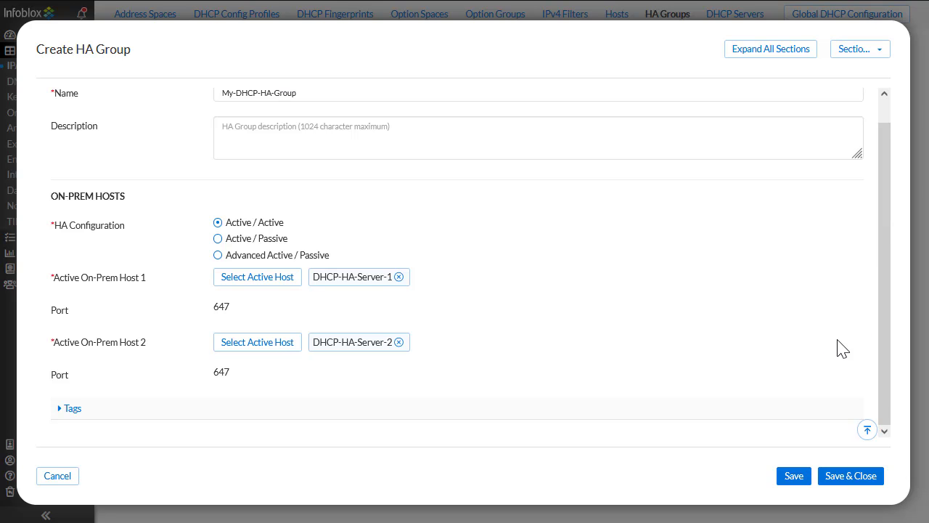
click(853, 481)
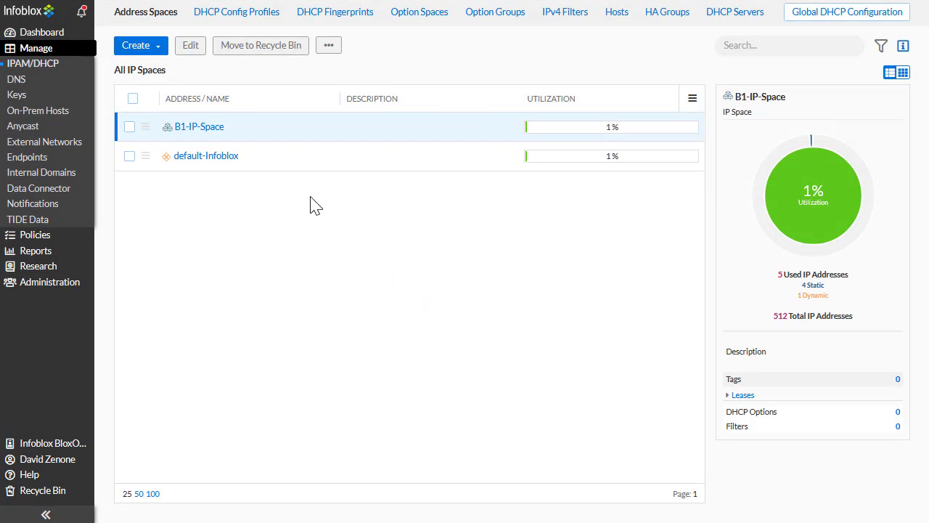
Step: Open the 192.168.0.0/24 subnet in B1-IP-Space for editing
click(216, 129)
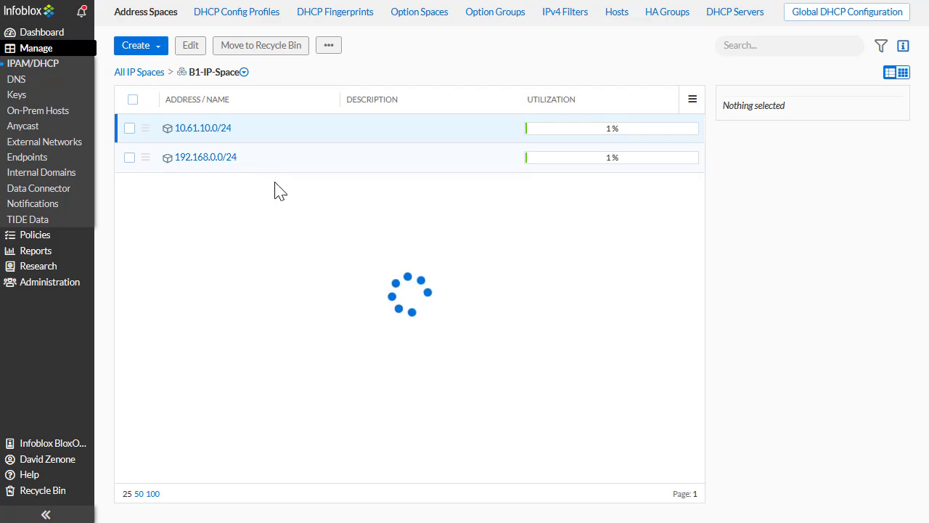
click(227, 158)
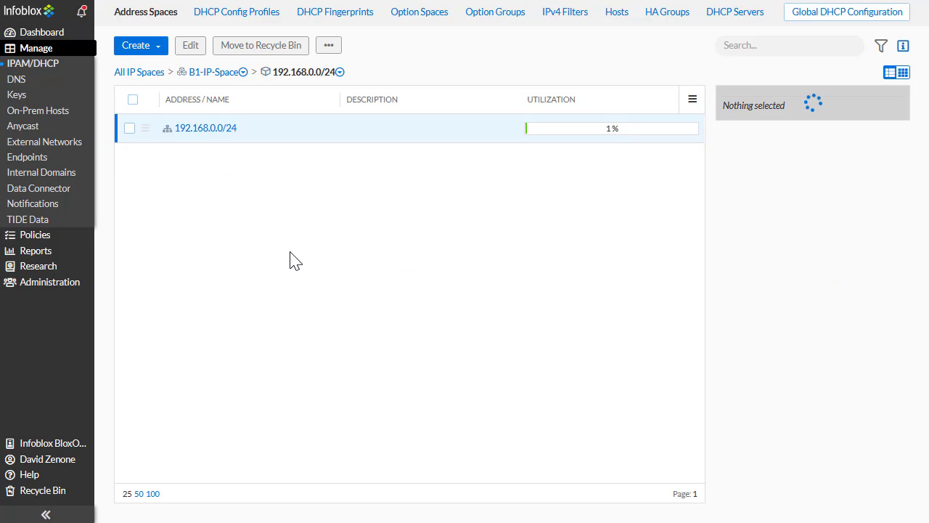
click(145, 128)
click(175, 136)
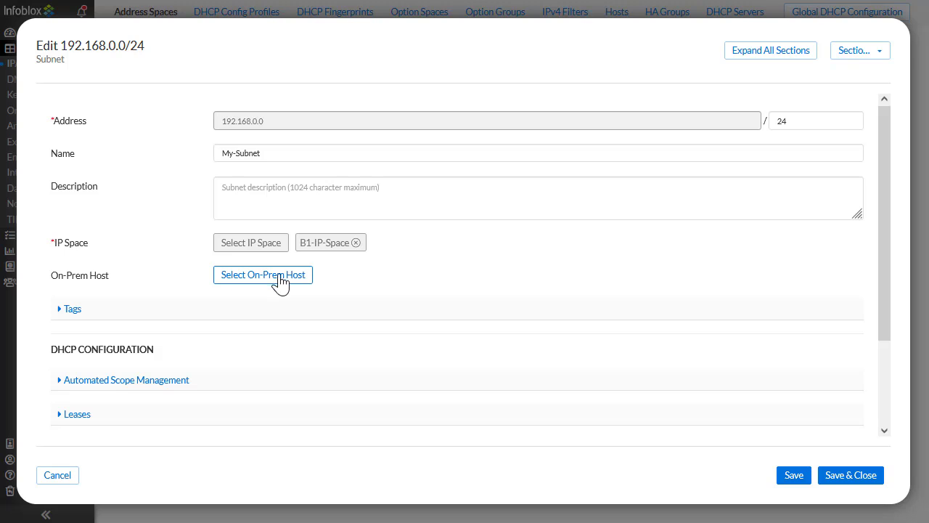
Step: Assign My-DHCP-HA-Group as the subnet's on-prem host and save
click(305, 279)
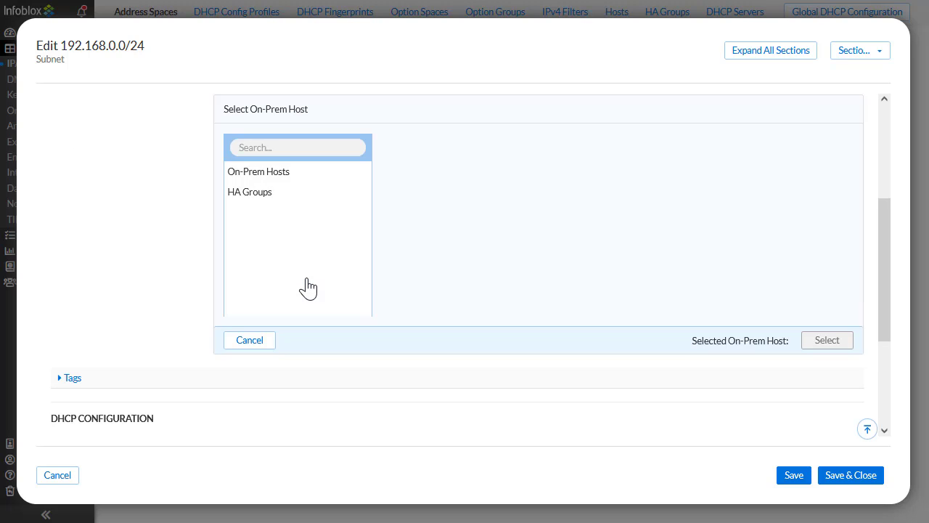
click(279, 194)
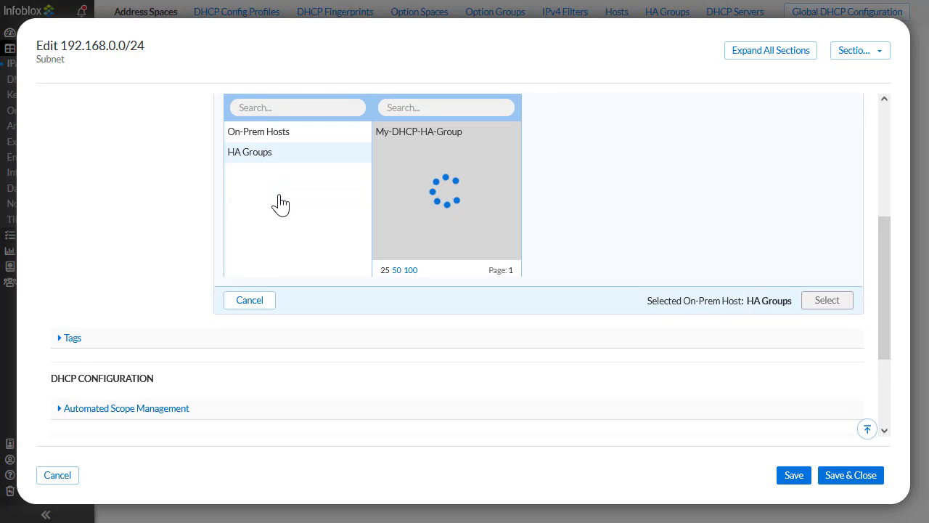
click(440, 138)
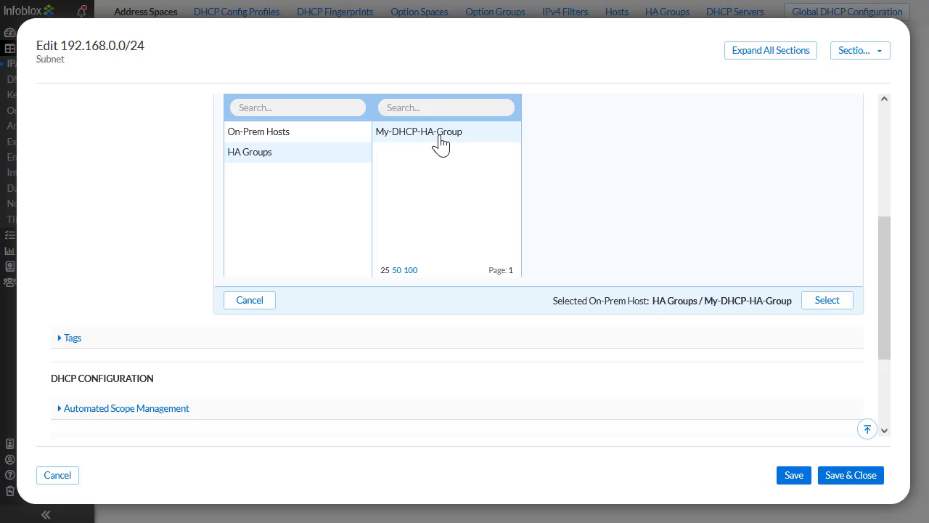
click(820, 305)
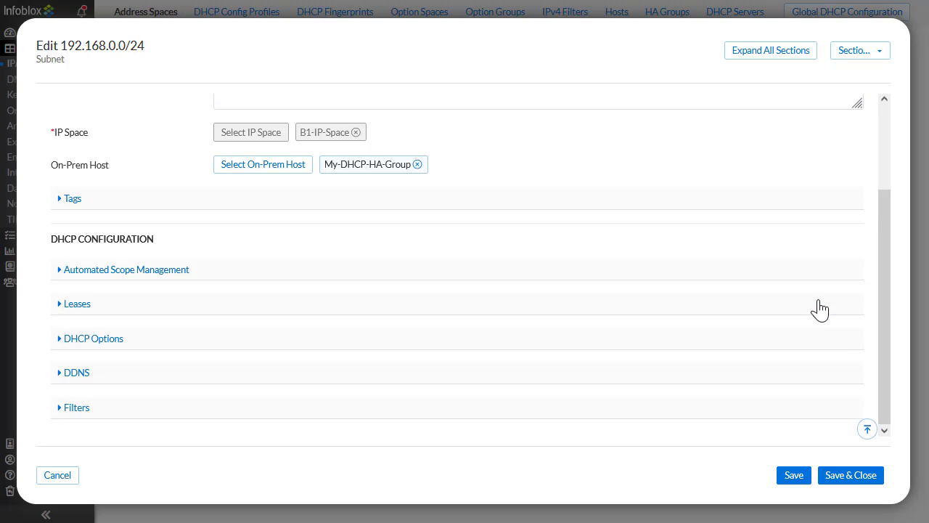
click(858, 481)
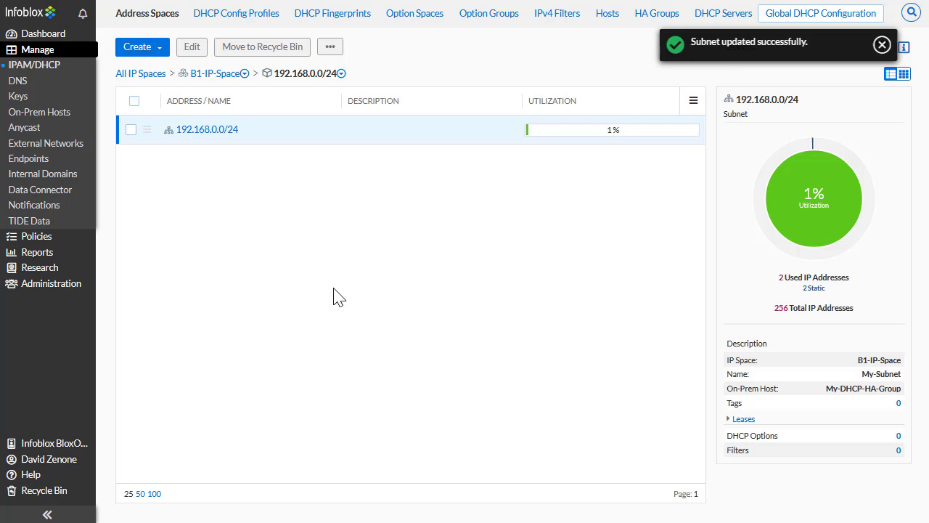
Step: Enable the DHCP Service Status alert in Default Application Thresholds and save the settings
click(64, 213)
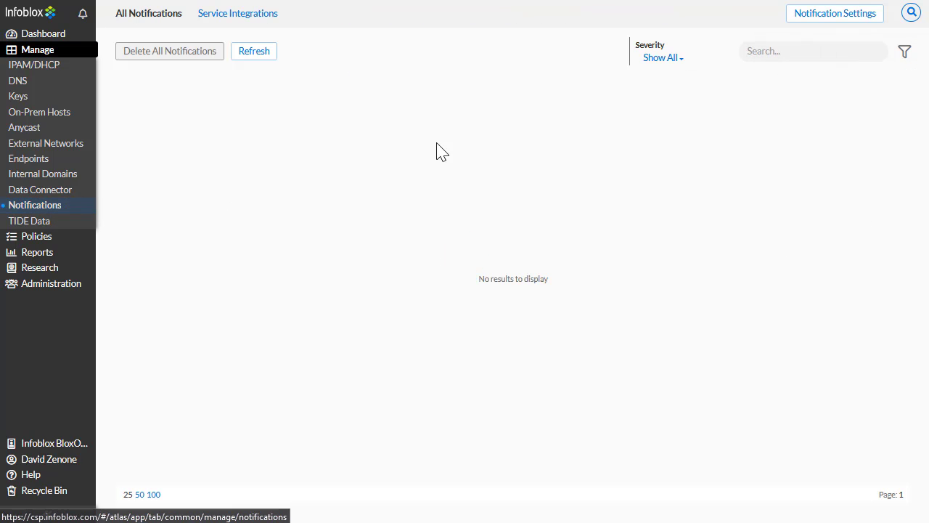
click(855, 26)
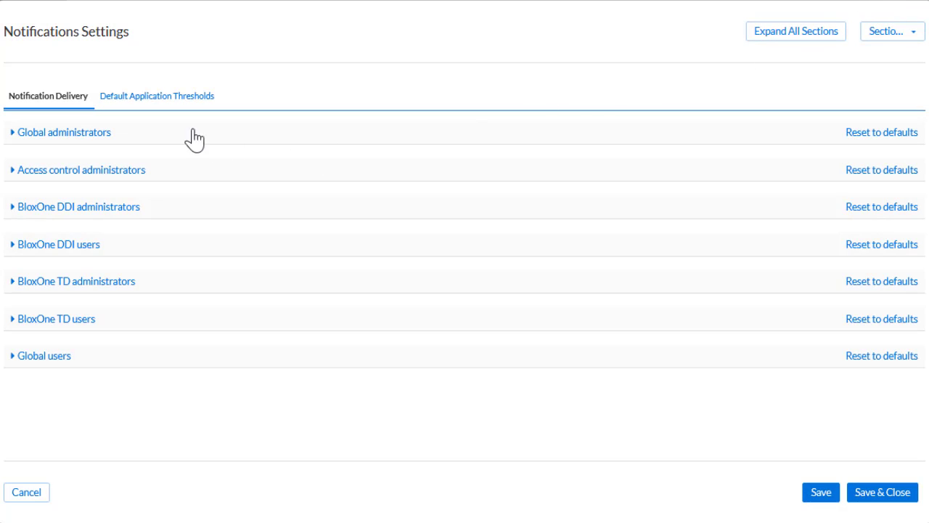
click(184, 106)
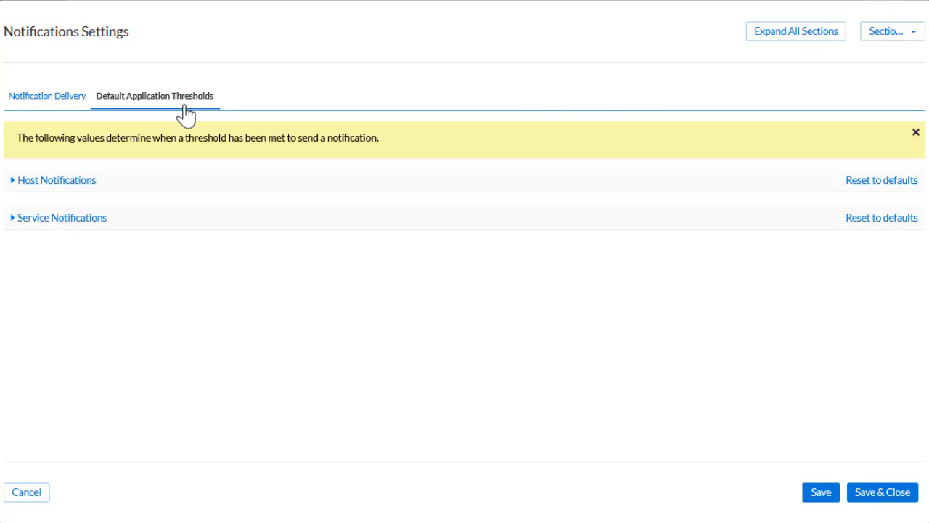
click(174, 218)
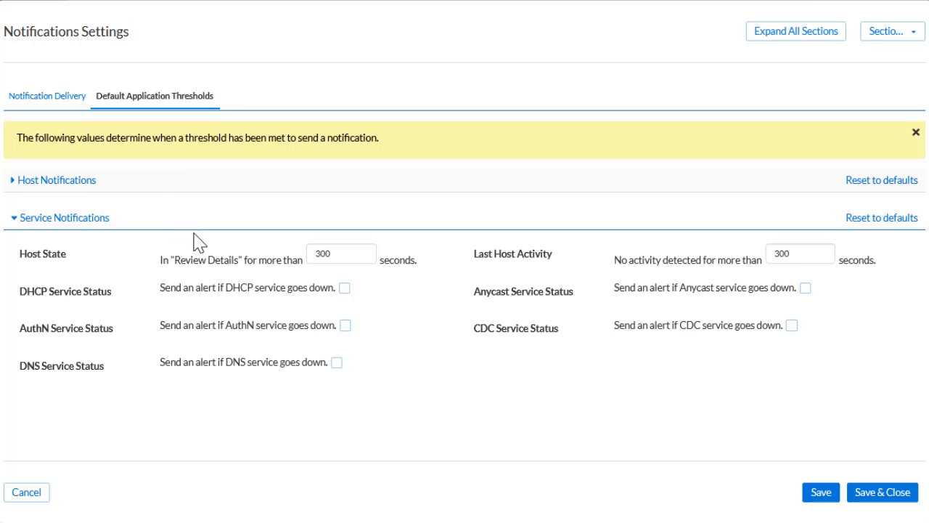
click(345, 289)
click(887, 491)
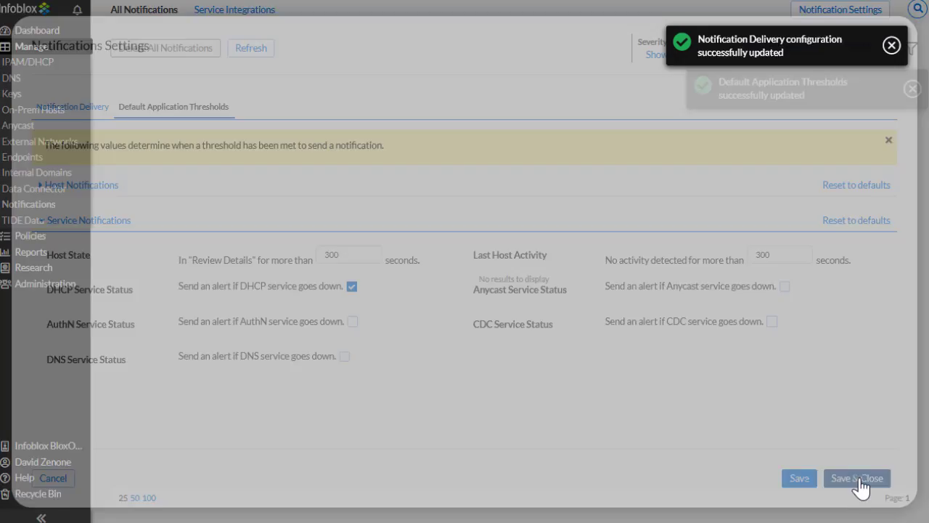